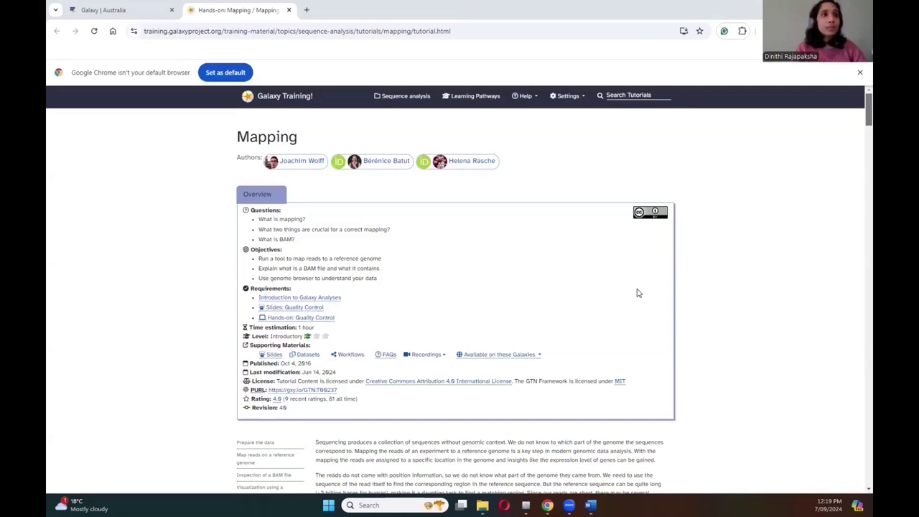
# - Switch from the Galaxy Training Mapping tutorial to the Galaxy Australia home page
pyautogui.click(105, 7)
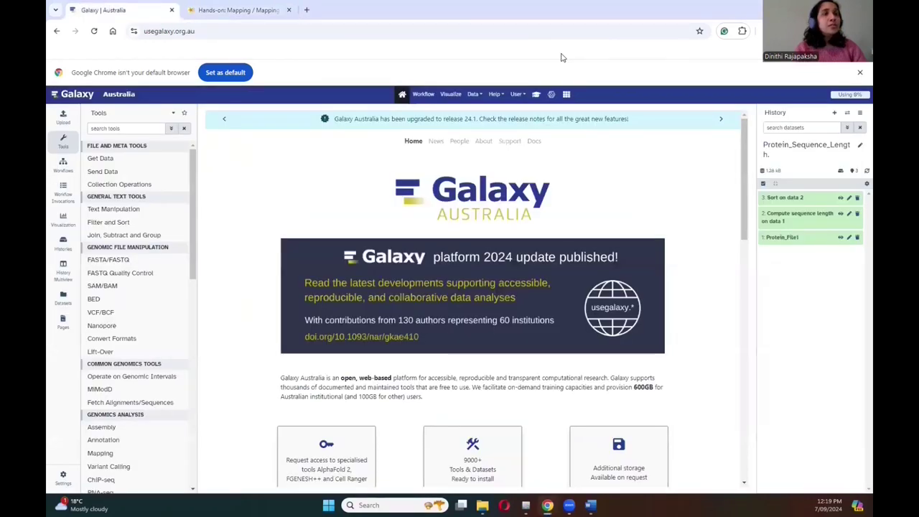
# - Create a new empty history named 'Sequence_mapping', then go back to the Mapping tutorial
pyautogui.click(836, 114)
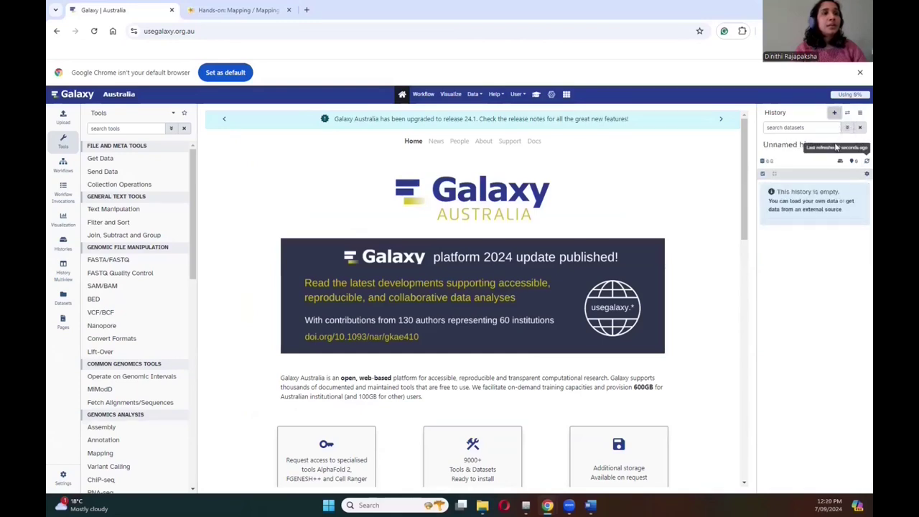
pyautogui.click(860, 146)
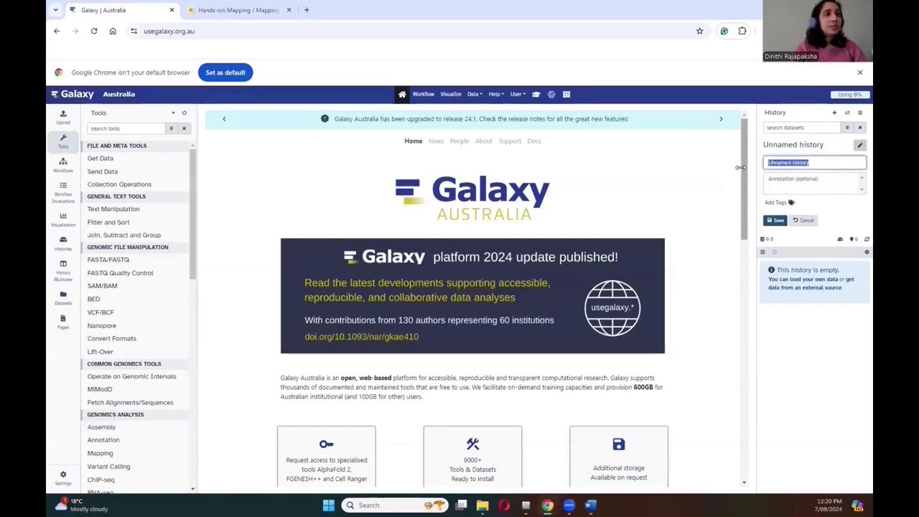
pyautogui.write('S')
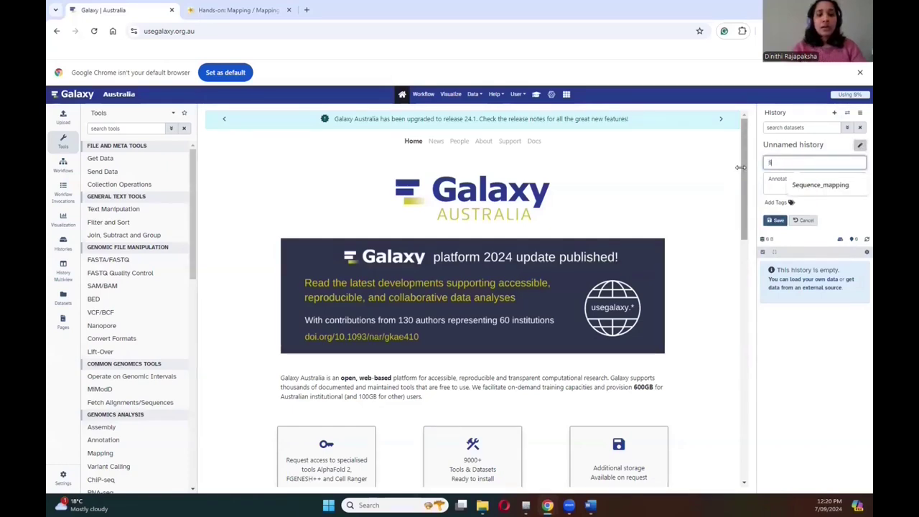
pyautogui.write('equence')
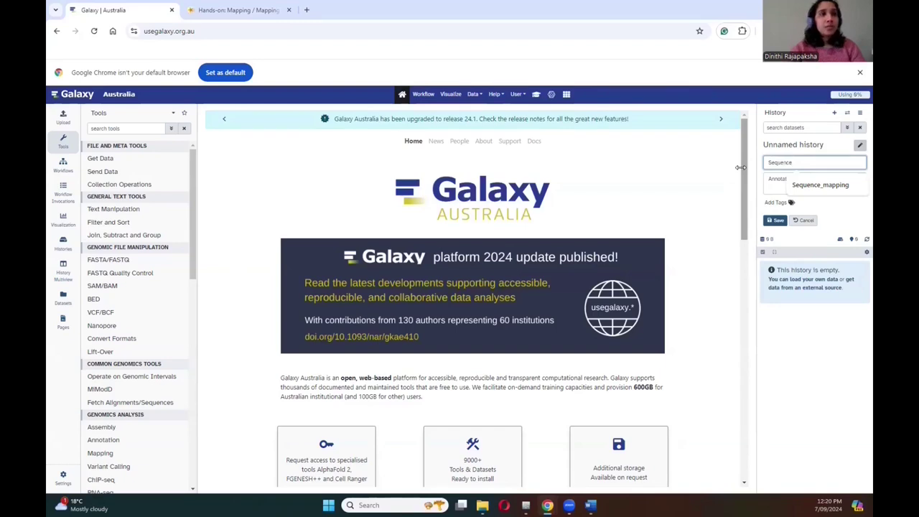
pyautogui.write('_mapping')
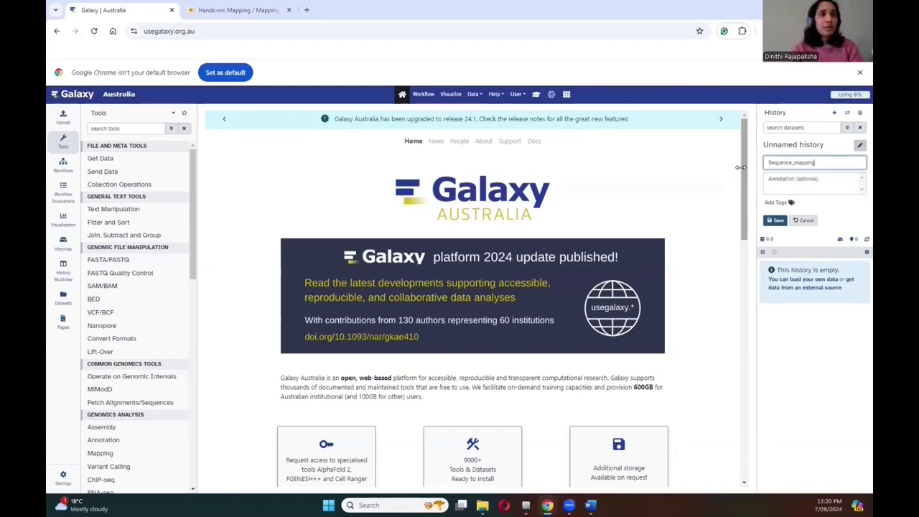
pyautogui.press('Return')
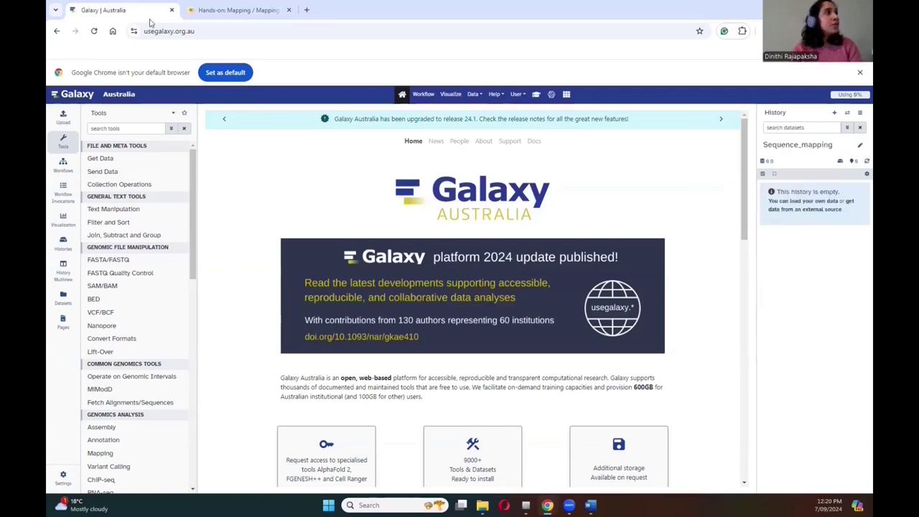
pyautogui.click(225, 8)
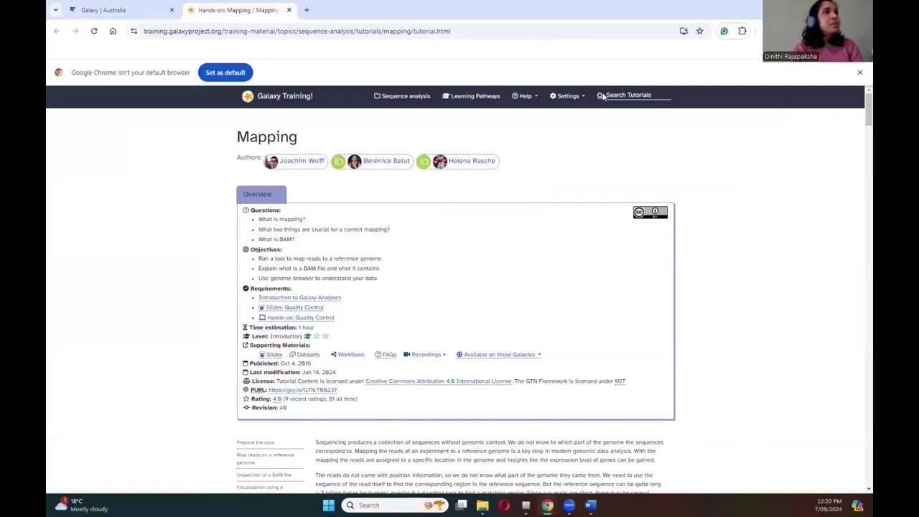
# - Copy both Zenodo read URLs from the tutorial's Data upload block and return to Galaxy Australia
pyautogui.moveTo(859, 108); pyautogui.dragTo(857, 158)
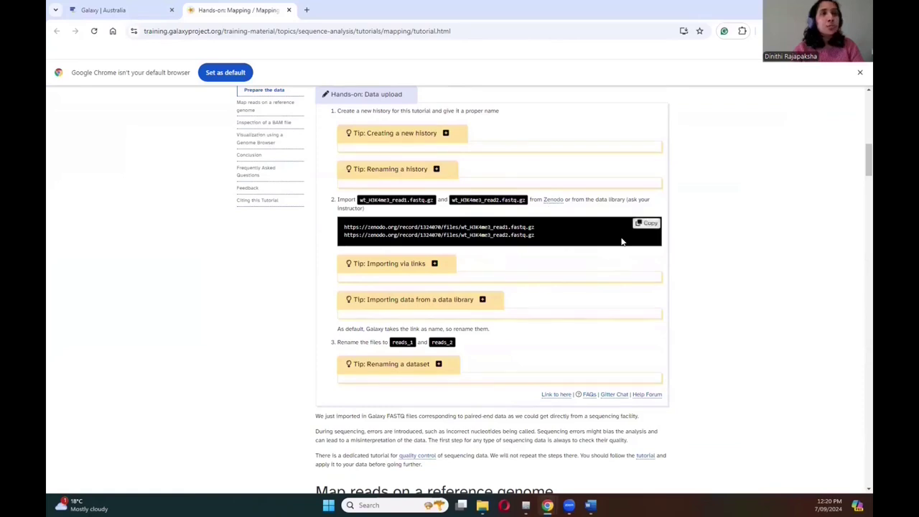
pyautogui.click(647, 223)
pyautogui.hotkey('ctrl', 'c')
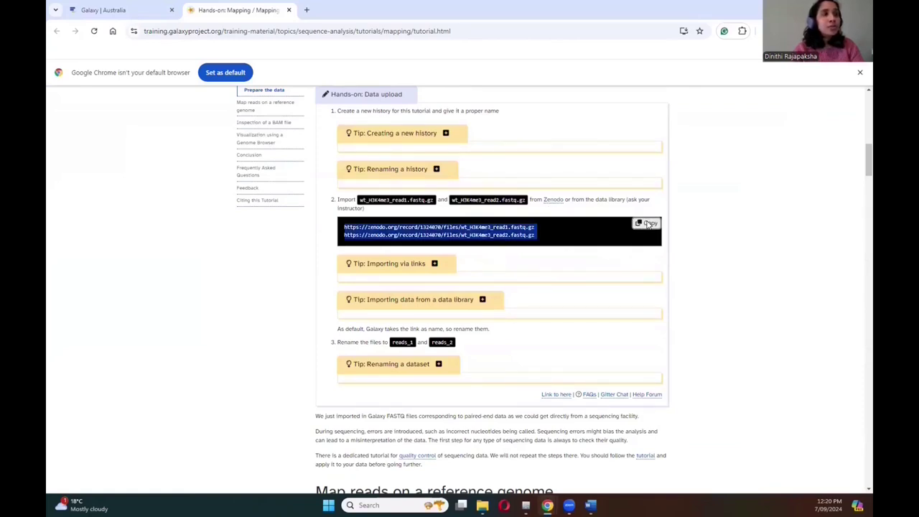
pyautogui.click(113, 10)
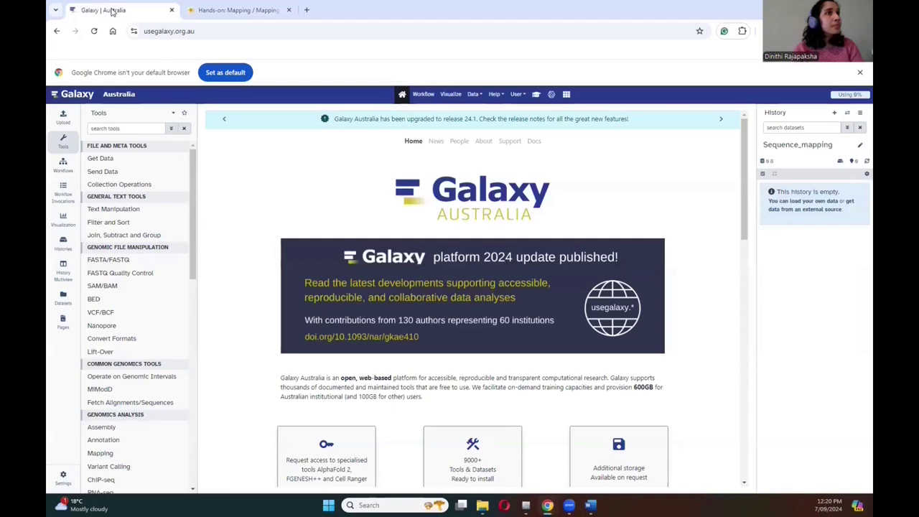
# - Upload wt_H3K4me3_read1.fastq.gz and wt_H3K4me3_read2.fastq.gz from the pasted Zenodo URLs
pyautogui.click(62, 116)
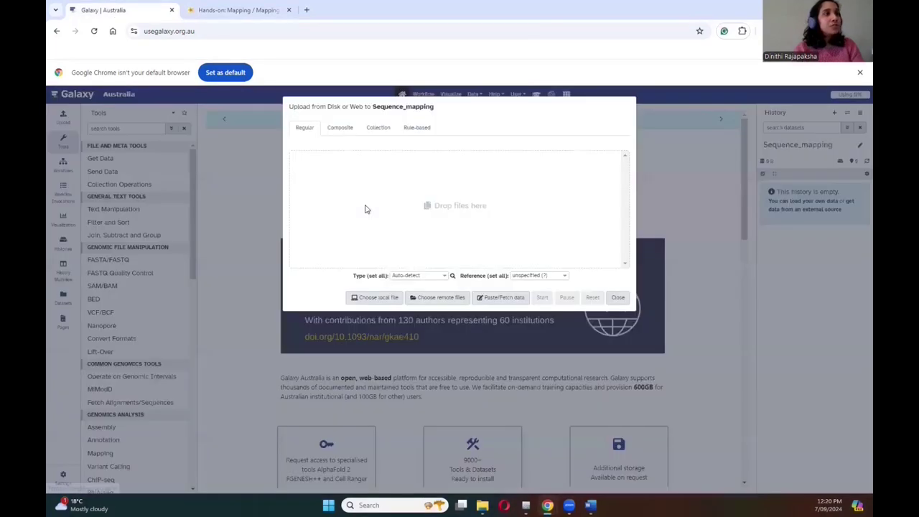
pyautogui.click(501, 298)
pyautogui.click(410, 194)
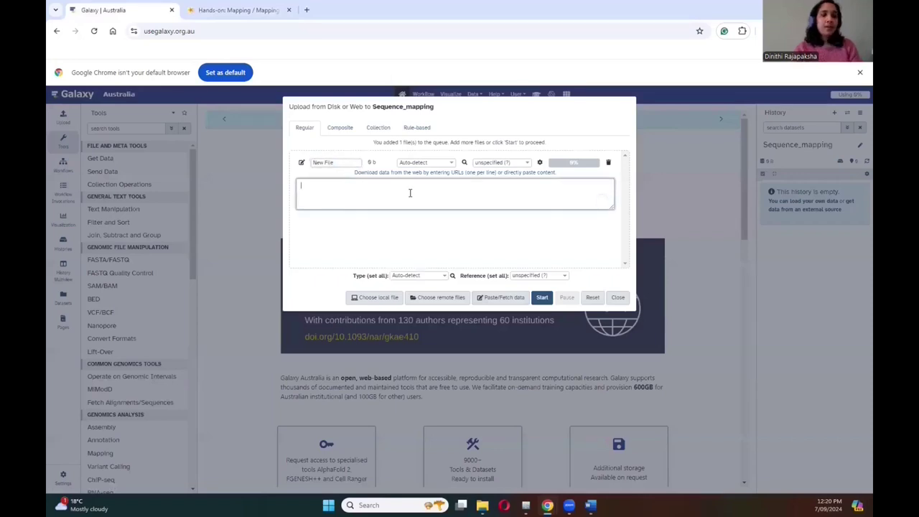
pyautogui.hotkey('ctrl', 'v')
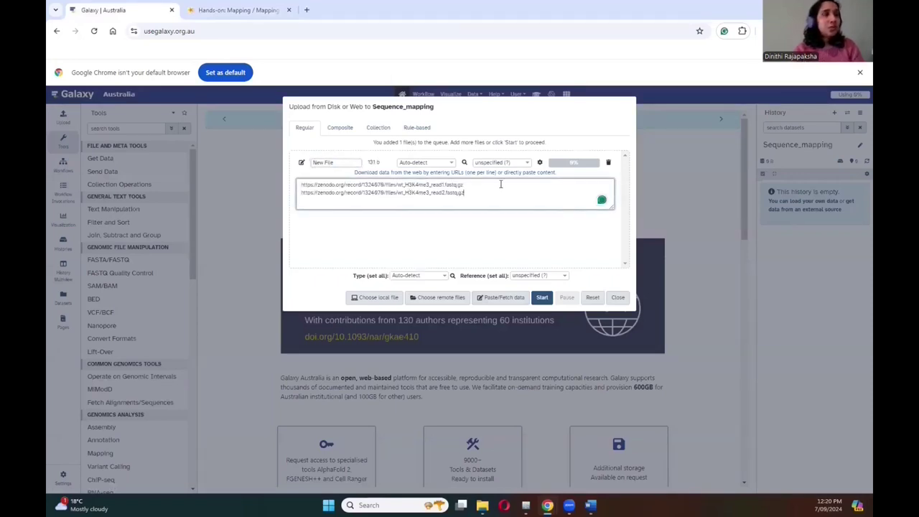
pyautogui.click(543, 299)
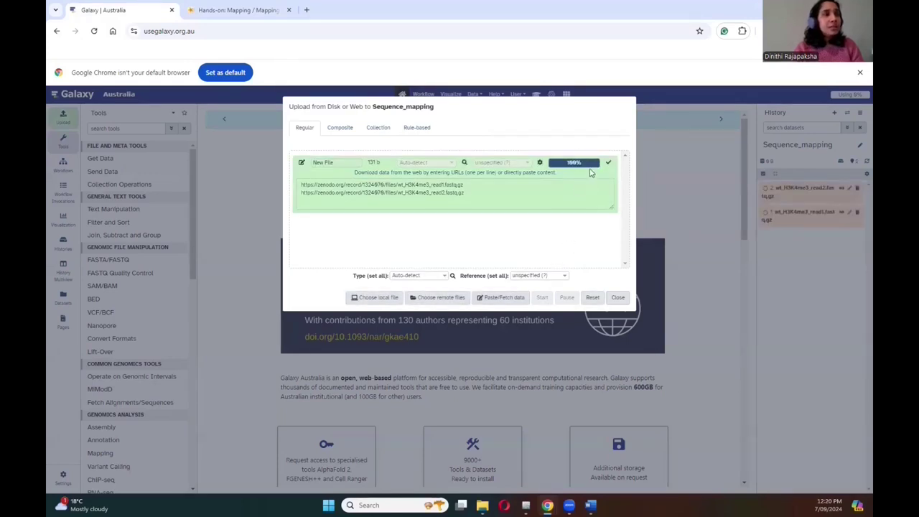
pyautogui.click(618, 298)
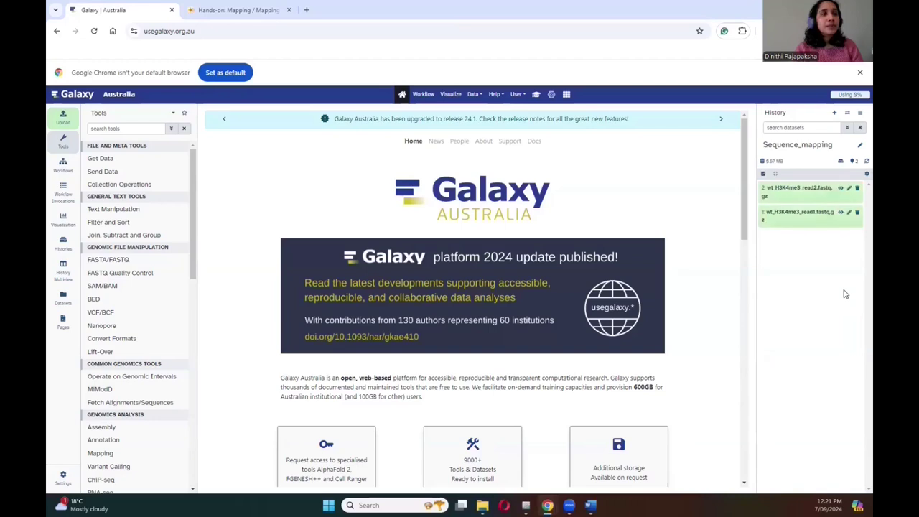
pyautogui.click(804, 217)
pyautogui.click(798, 194)
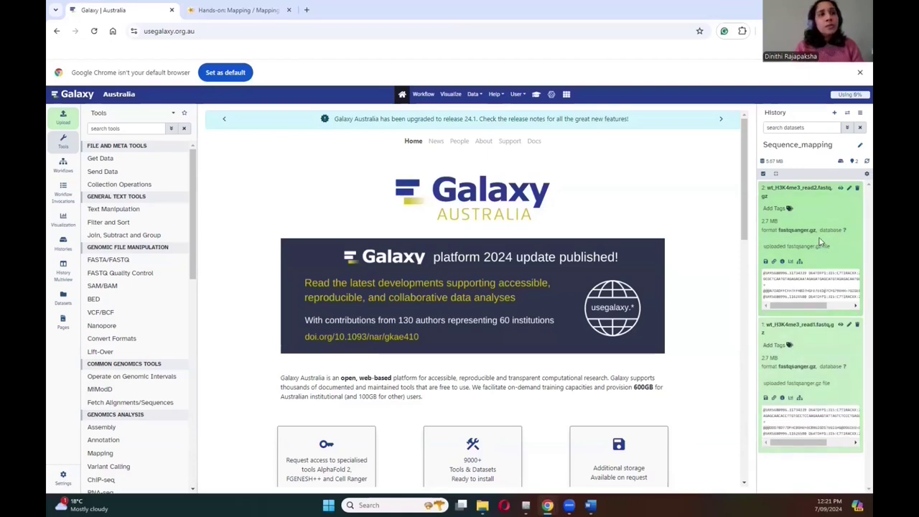
pyautogui.click(822, 202)
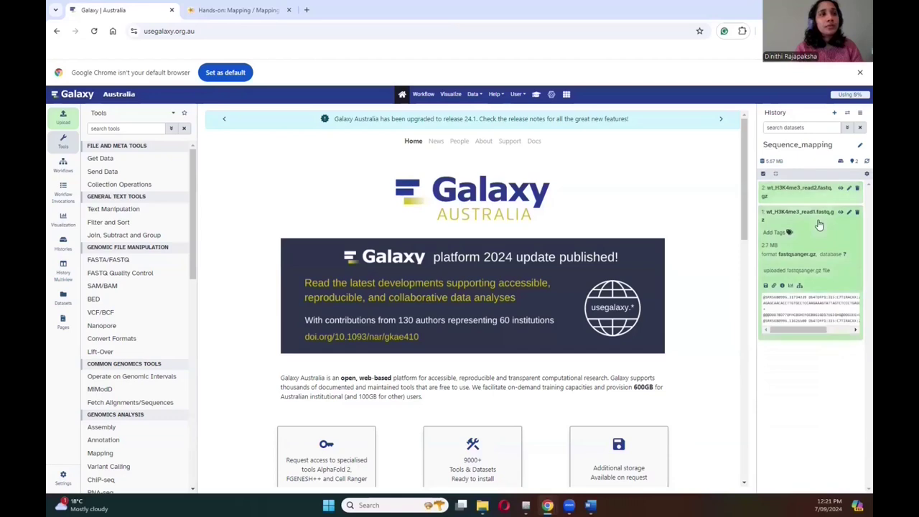
pyautogui.click(819, 224)
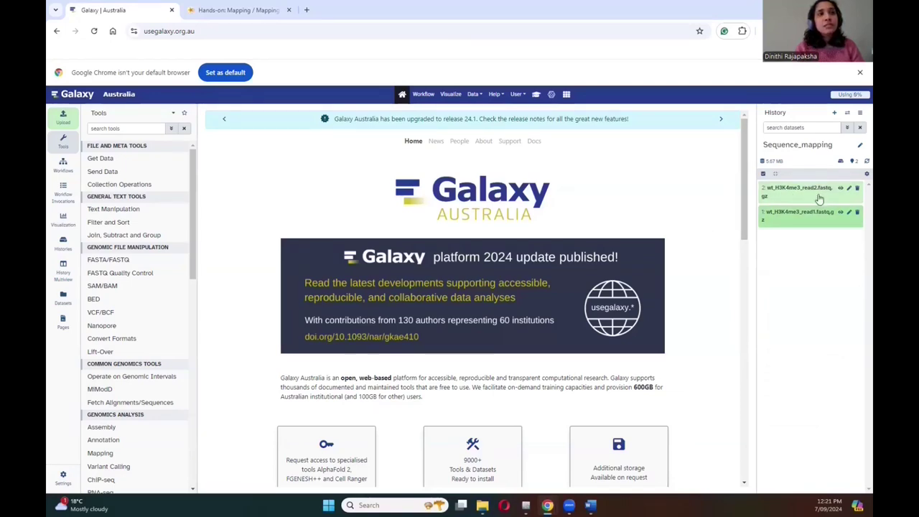
# - After checking the tutorial's renaming step, rename the read1 dataset to 'reads_1'
pyautogui.click(248, 10)
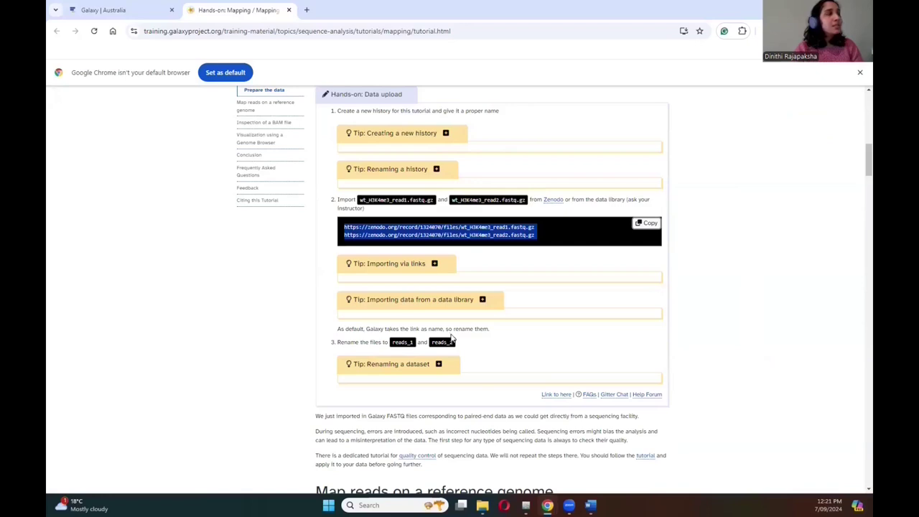
pyautogui.click(92, 10)
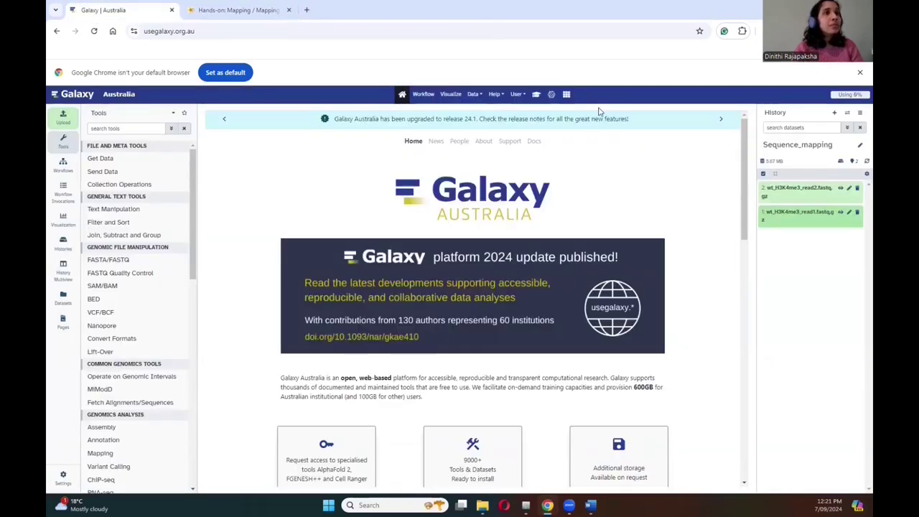
pyautogui.click(849, 213)
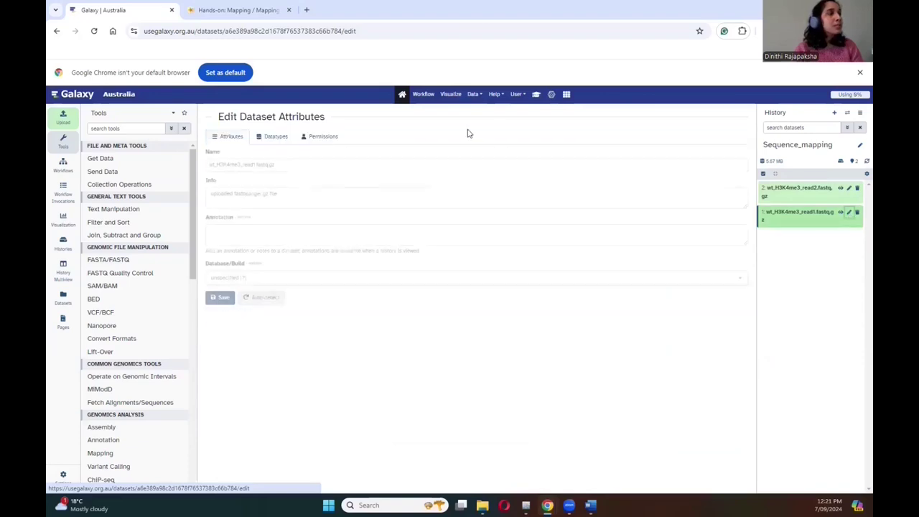
pyautogui.moveTo(283, 166); pyautogui.dragTo(207, 172)
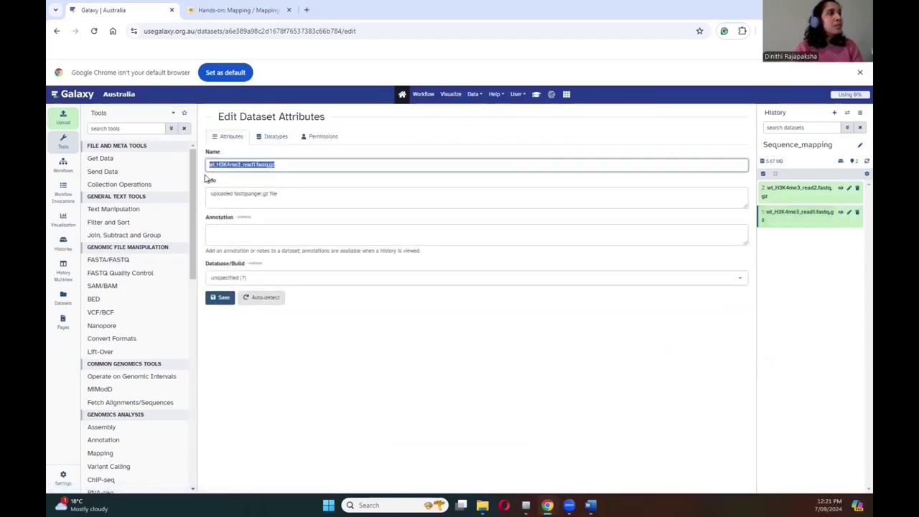
pyautogui.write('reads_1')
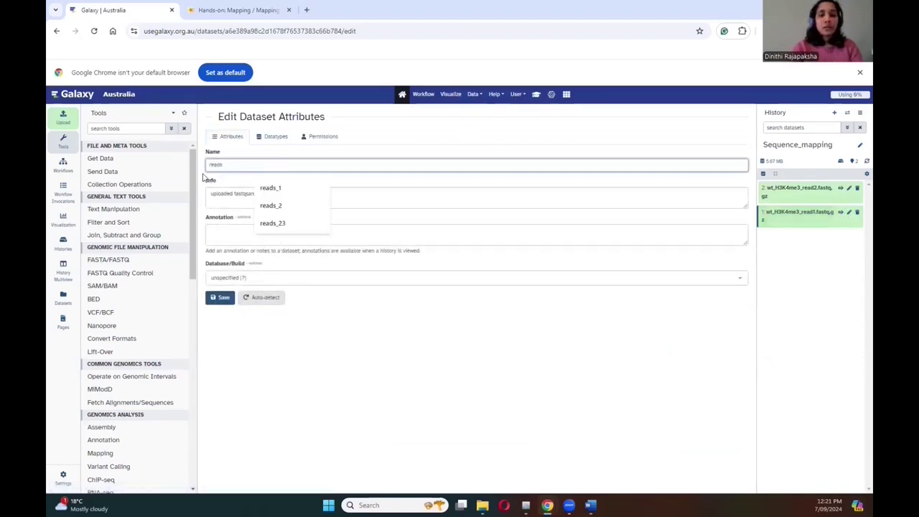
pyautogui.click(222, 298)
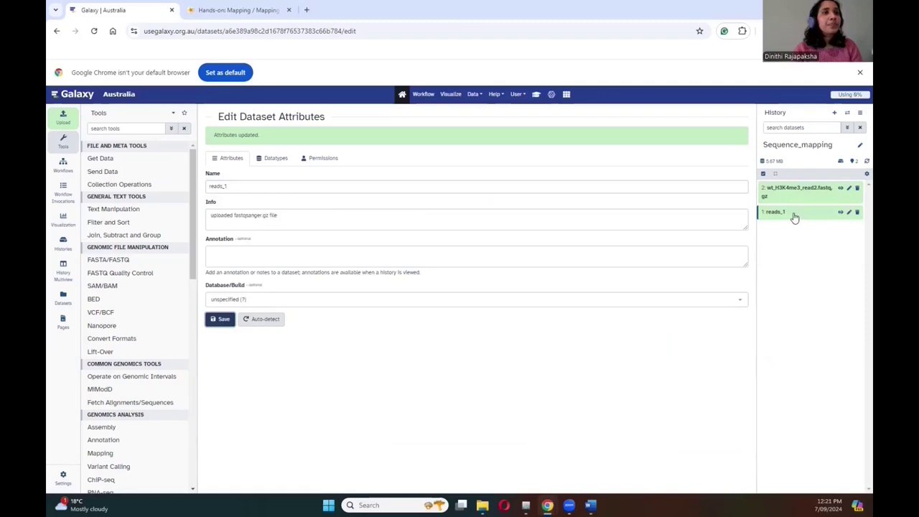
# - Rename the read2 dataset to 'reads_2' and save its attributes
pyautogui.click(849, 187)
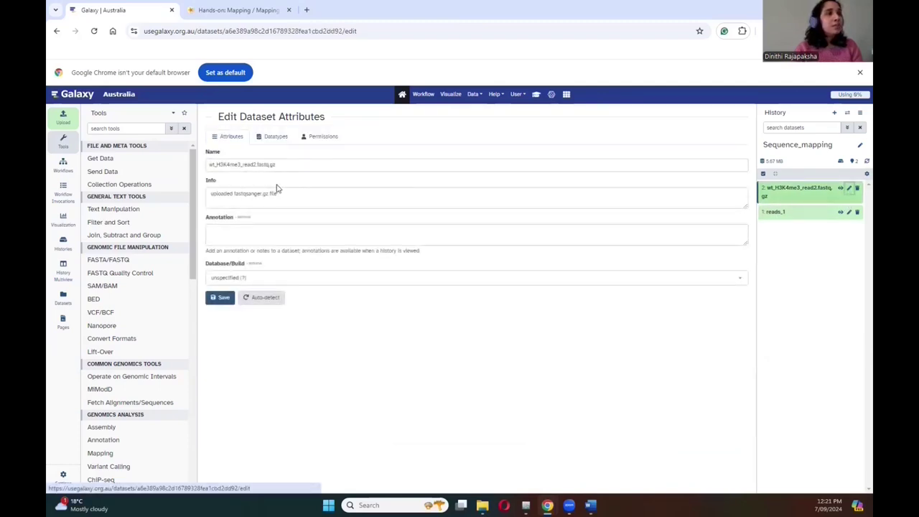
pyautogui.moveTo(277, 164); pyautogui.dragTo(238, 165)
pyautogui.hotkey('ctrl', 'a')
pyautogui.write('r')
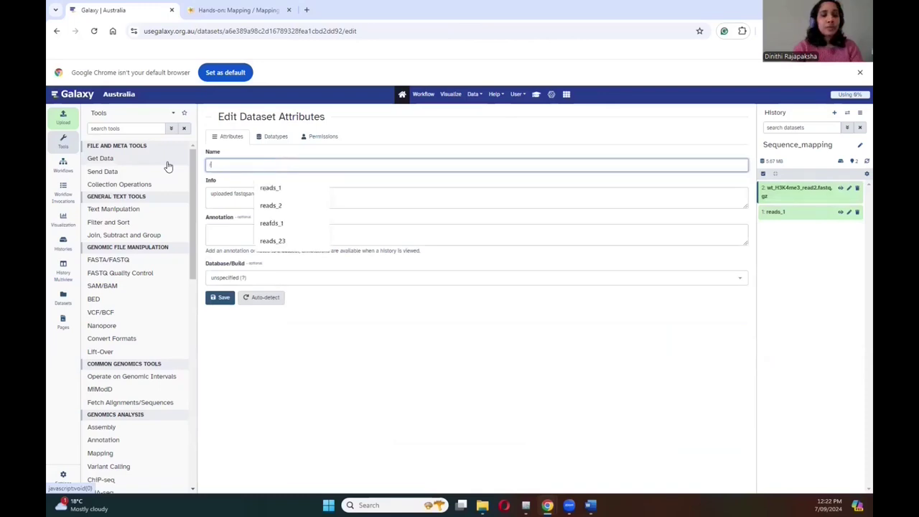
pyautogui.write('eads_2')
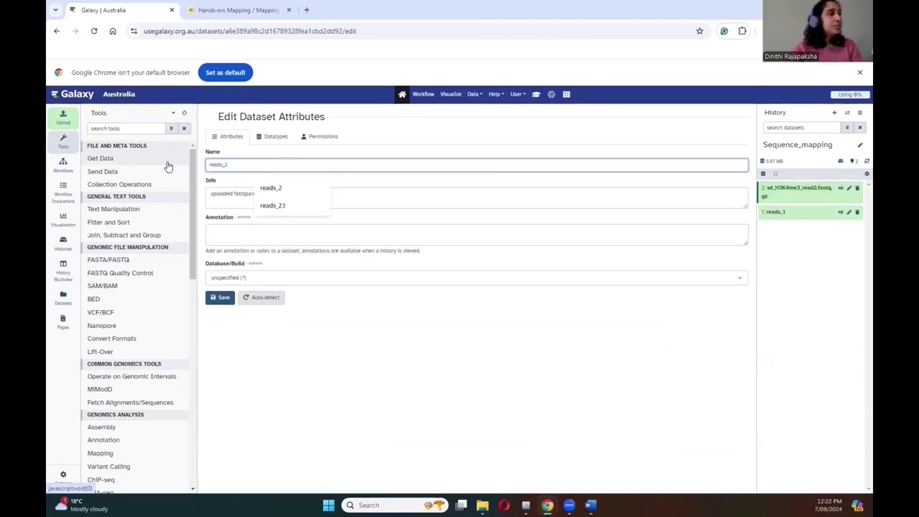
pyautogui.click(220, 300)
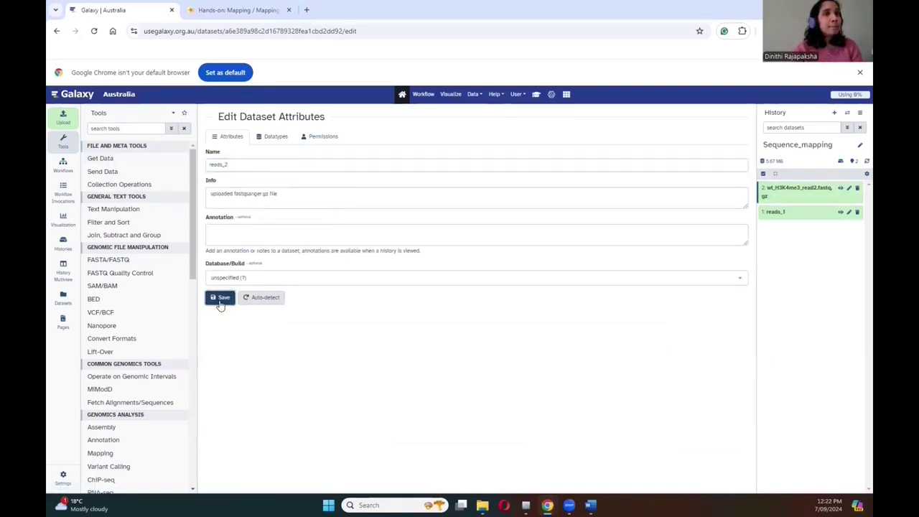